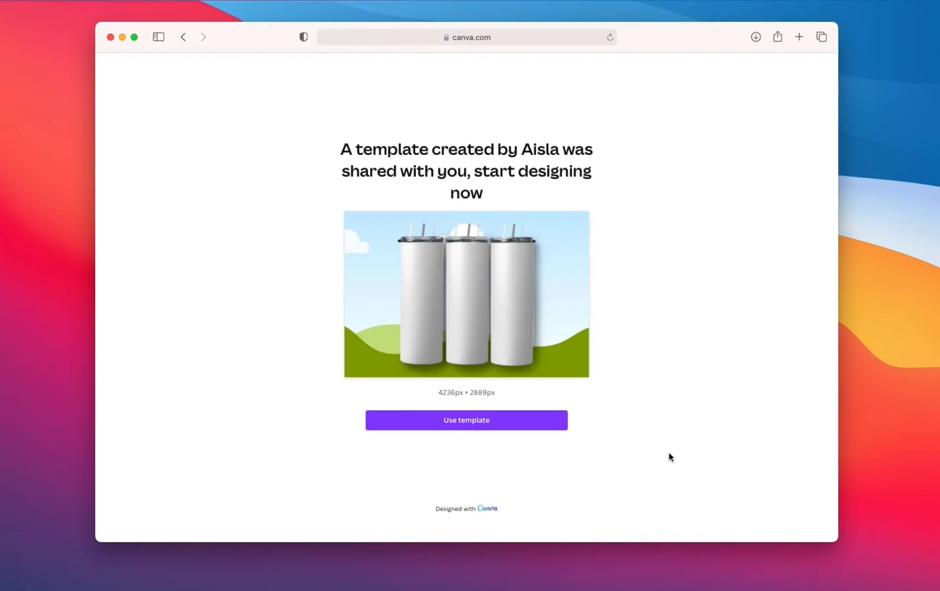
Start a design from the shared tumbler template and delete the two clear straws from the first tumbler
click(490, 425)
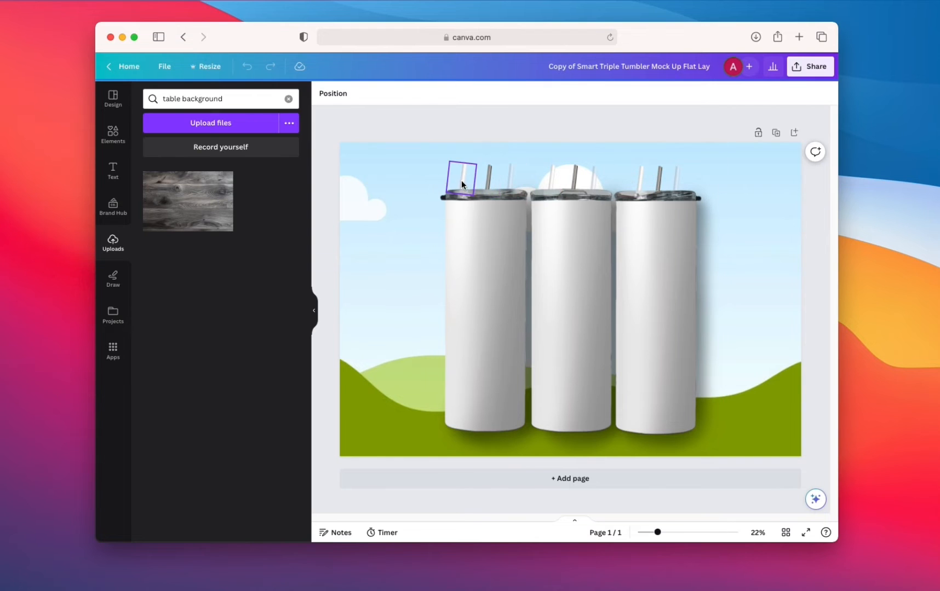
drag(492, 184, 470, 177)
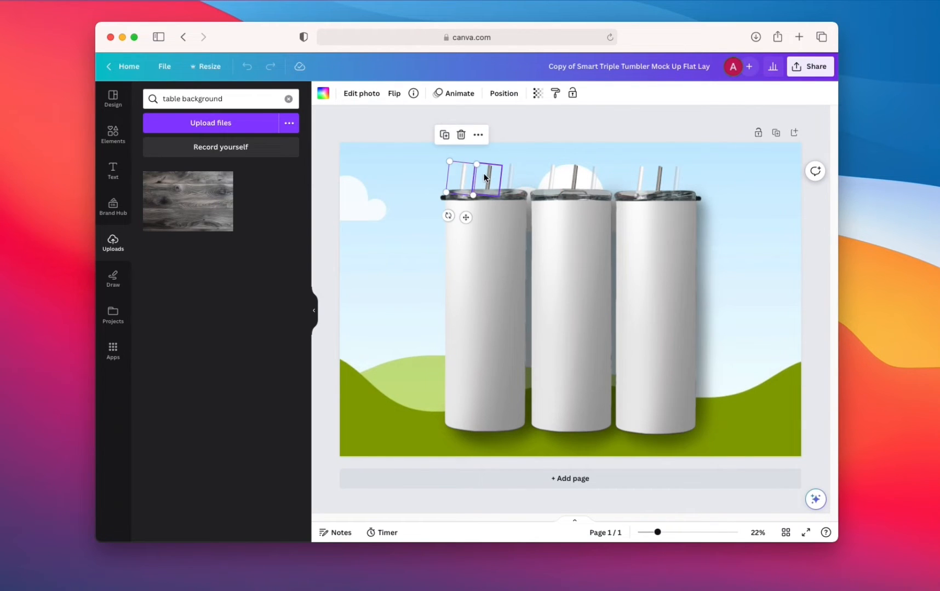
key(Delete)
click(508, 178)
key(Delete)
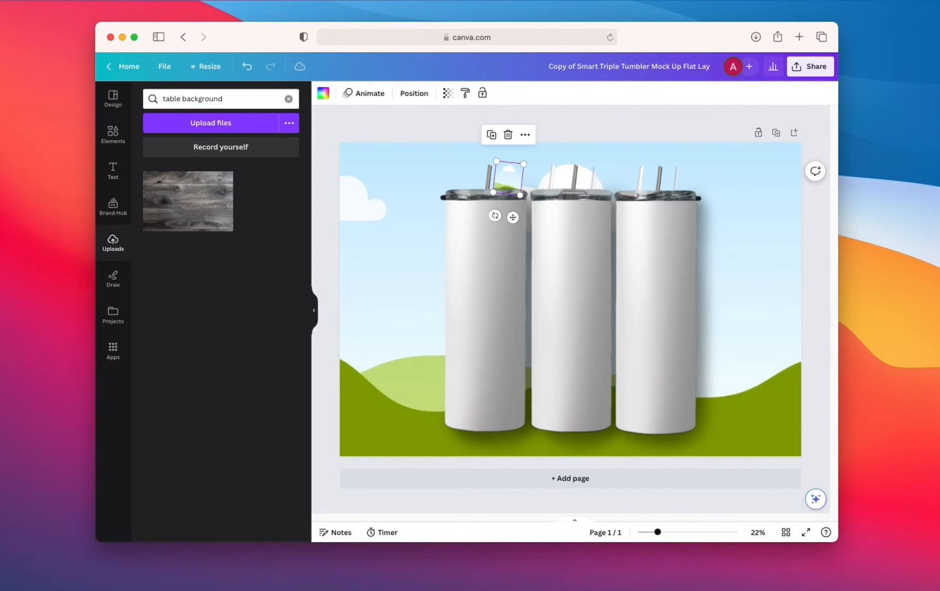
key(Delete)
Delete the clear straws on the second and third tumblers, keeping only the metal middle straw on each
click(556, 189)
key(Delete)
click(594, 184)
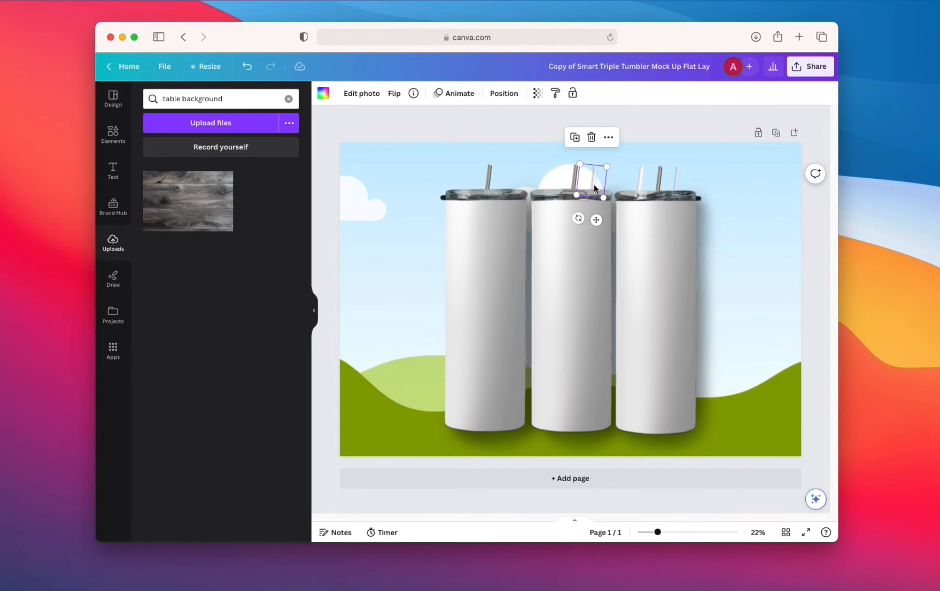
key(Delete)
click(646, 185)
key(Delete)
click(676, 181)
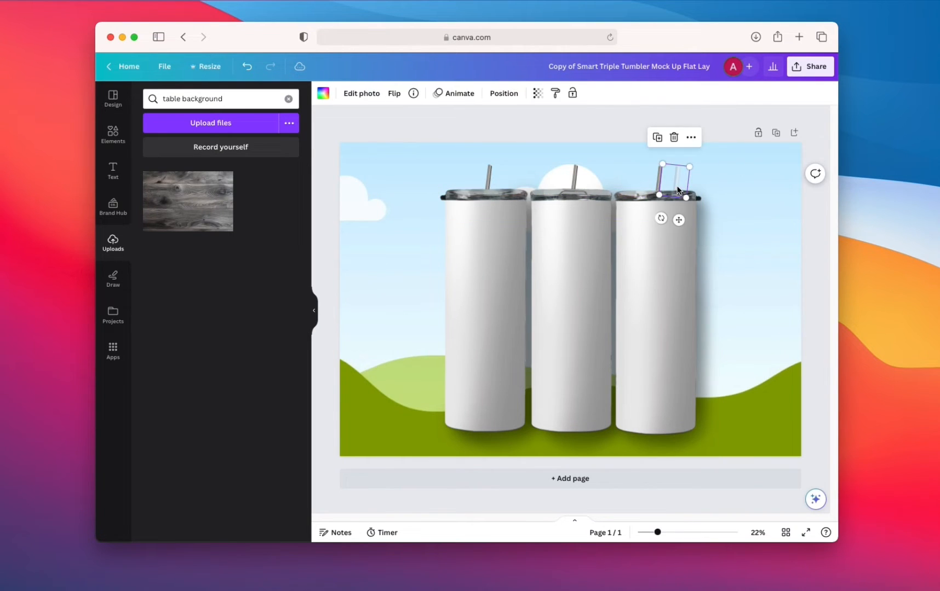
key(Delete)
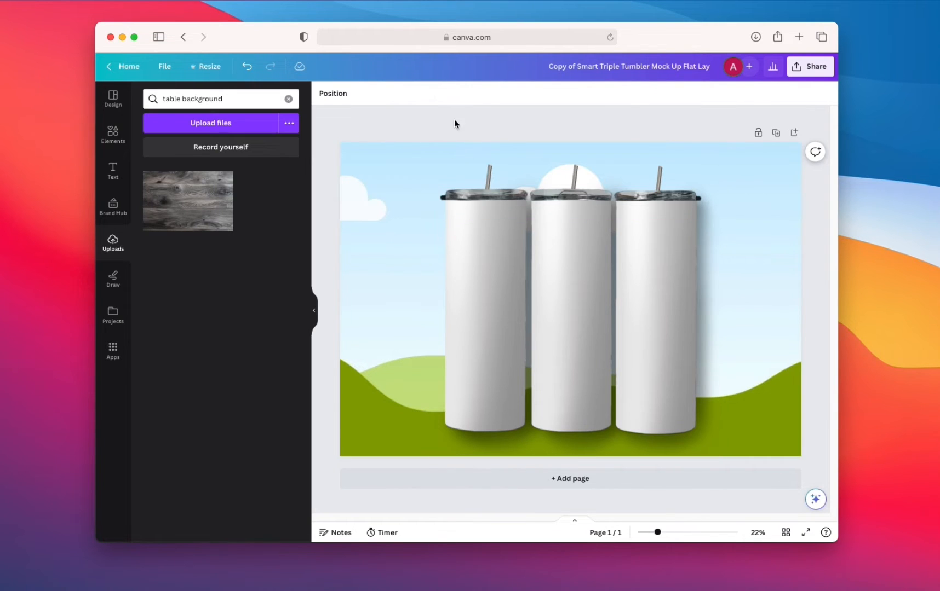
Rename the design as Flat Lay Triple Mock Up and make a copy of it
click(640, 69)
text(m)
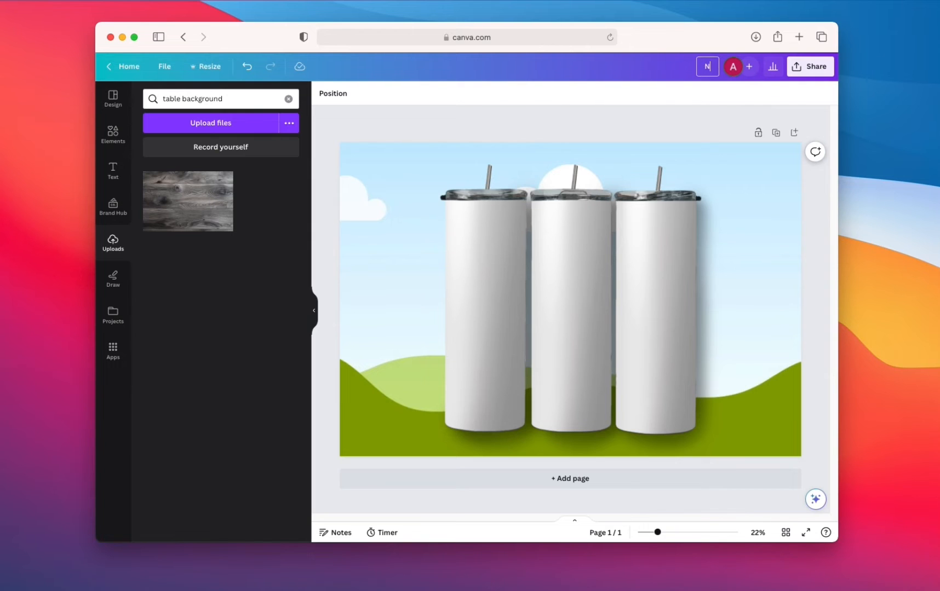
key(BackSpace)
text(Flat Lay Triple Mock Up)
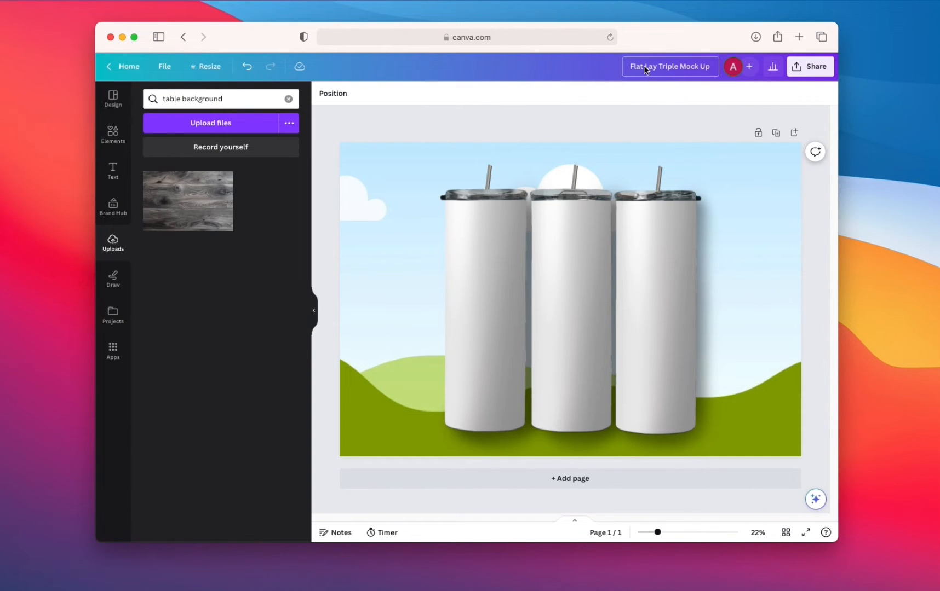
click(159, 72)
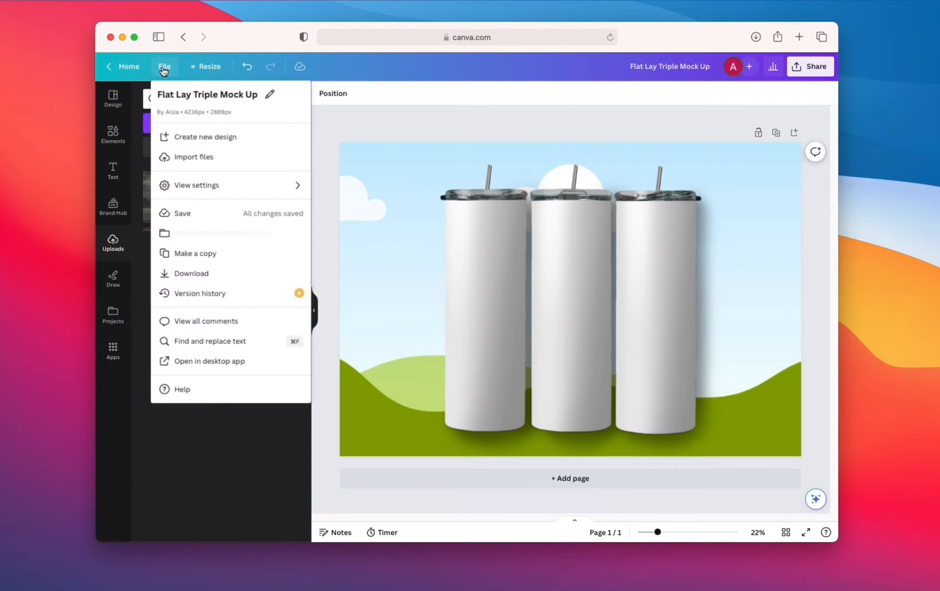
click(191, 255)
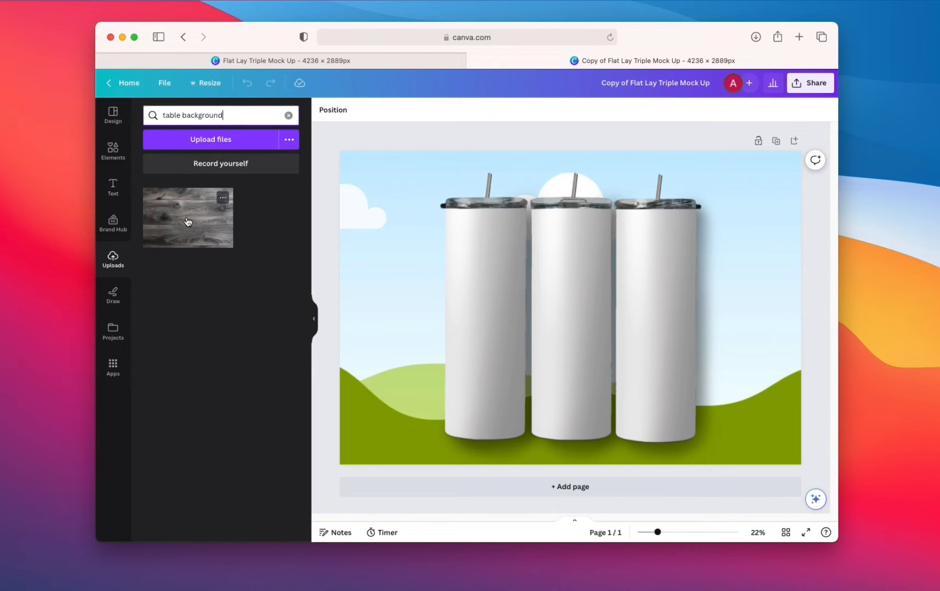
Fill the background frame around the tumblers with the uploaded grey wood table image
drag(185, 224, 354, 237)
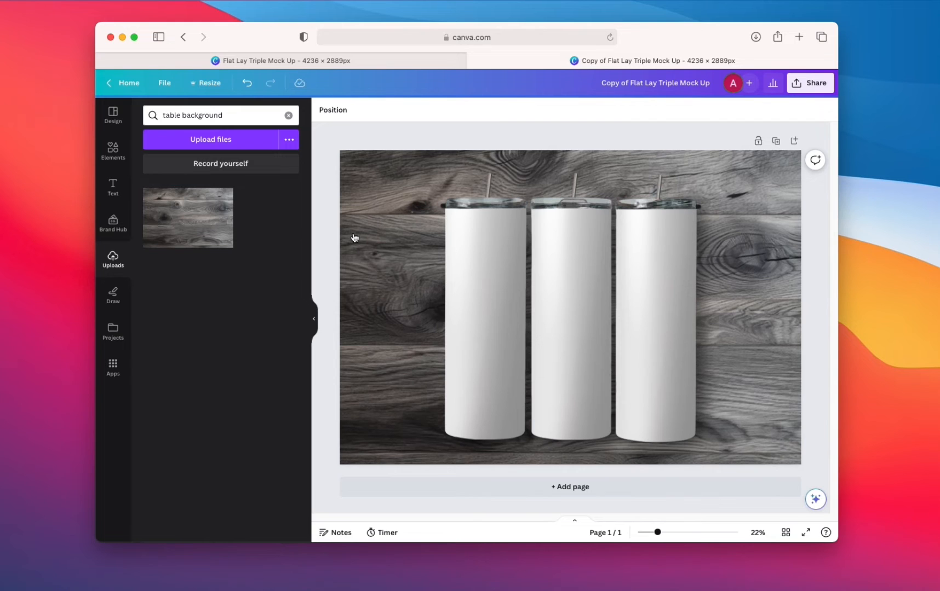
Try enlarging the wood background frame from its corner, and undo the resize
click(788, 309)
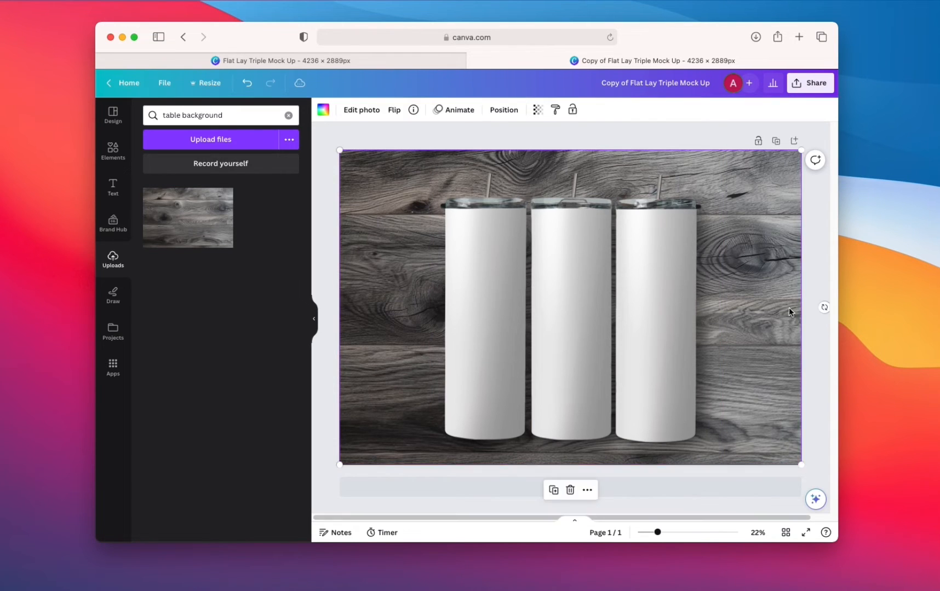
drag(801, 465, 864, 484)
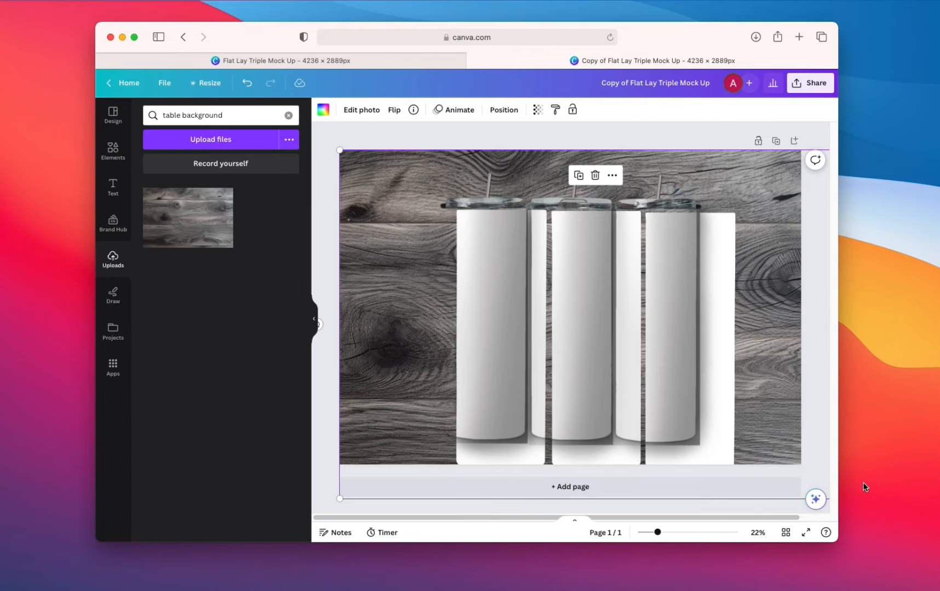
key(super+z)
key(super+z)
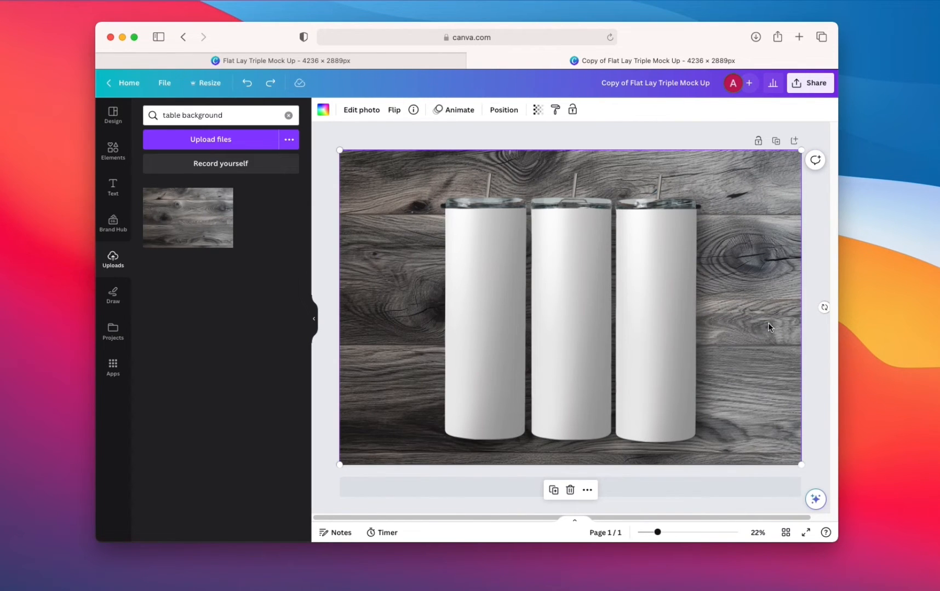
Adjust the scale of the wood image inside its background frame
double_click(768, 323)
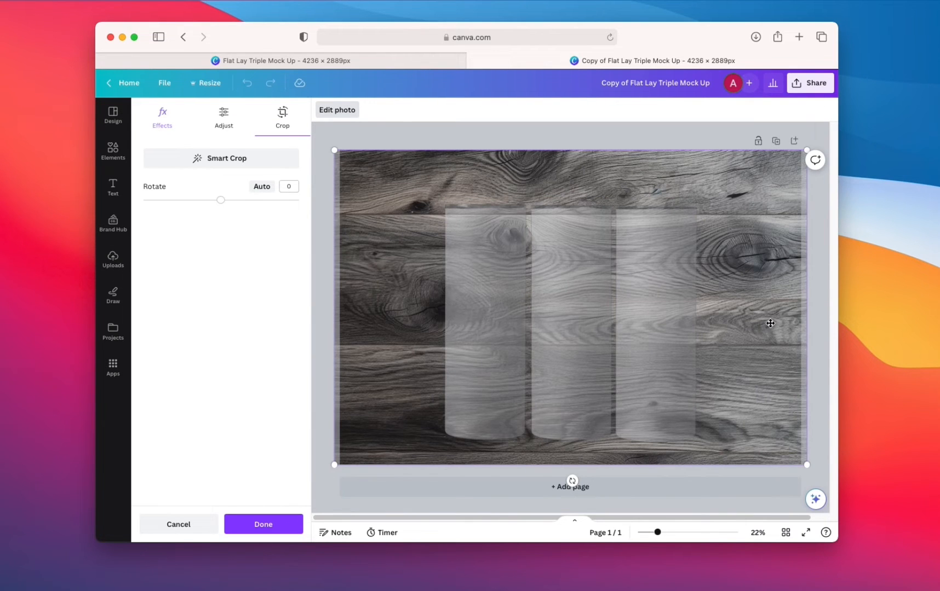
drag(807, 465, 779, 445)
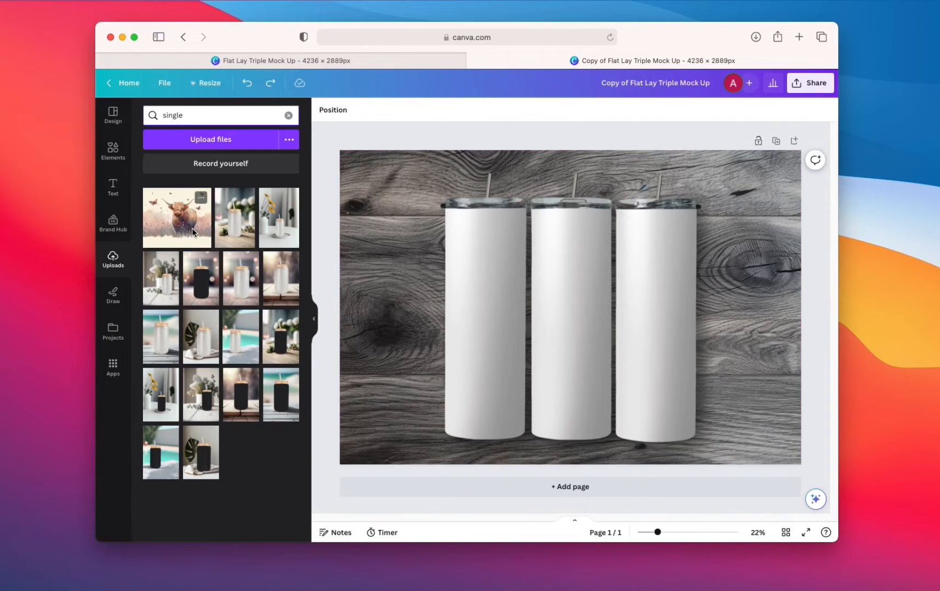
Add the uploaded highland cow artwork and scale and position it to cover all three tumbler bodies
click(192, 228)
drag(522, 293, 535, 315)
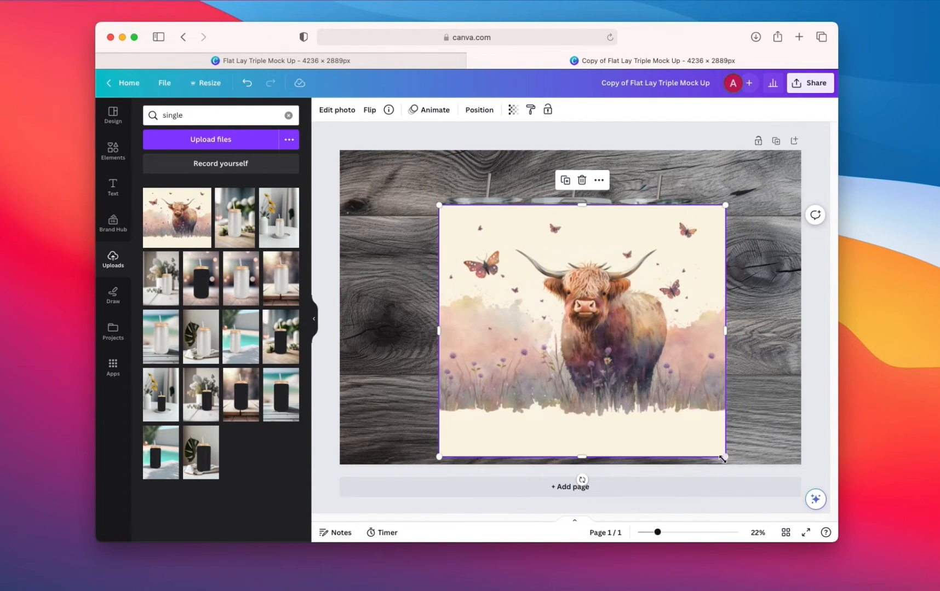
mouse_move(704, 447)
mouse_down()
mouse_move(693, 439)
mouse_move(709, 446)
mouse_up()
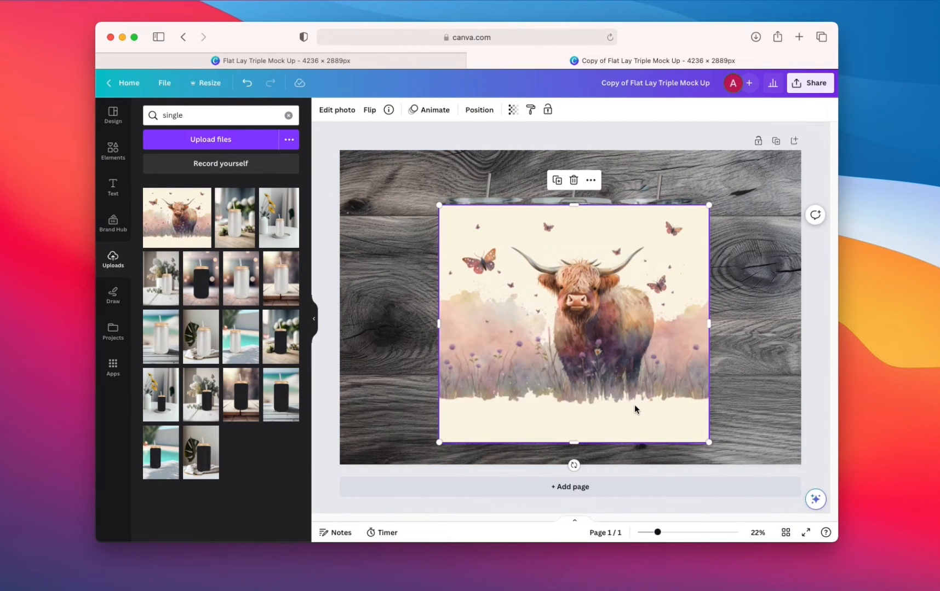
drag(634, 405, 627, 405)
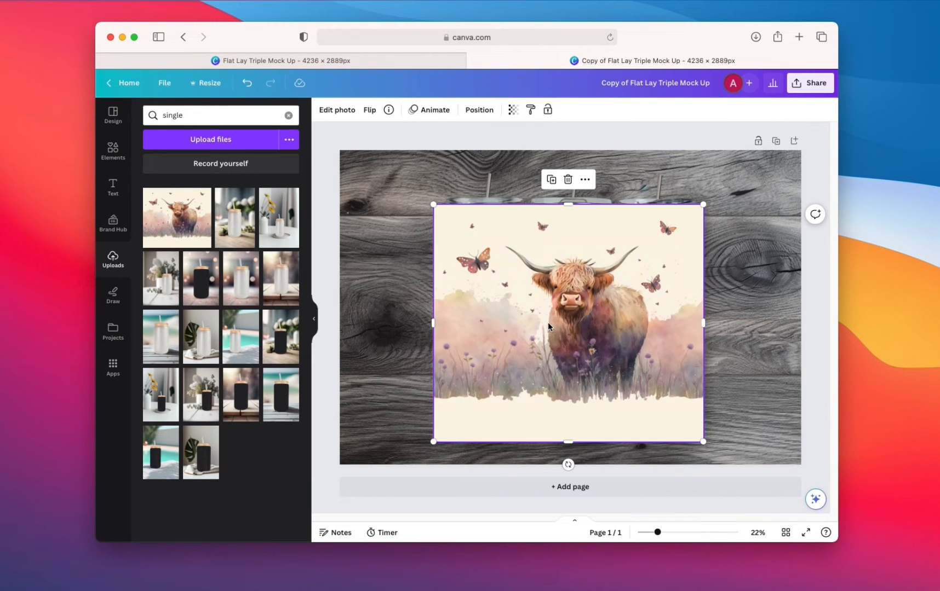
Try sending the single cow artwork to the back behind the tumblers, and undo the layer change
right_click(556, 298)
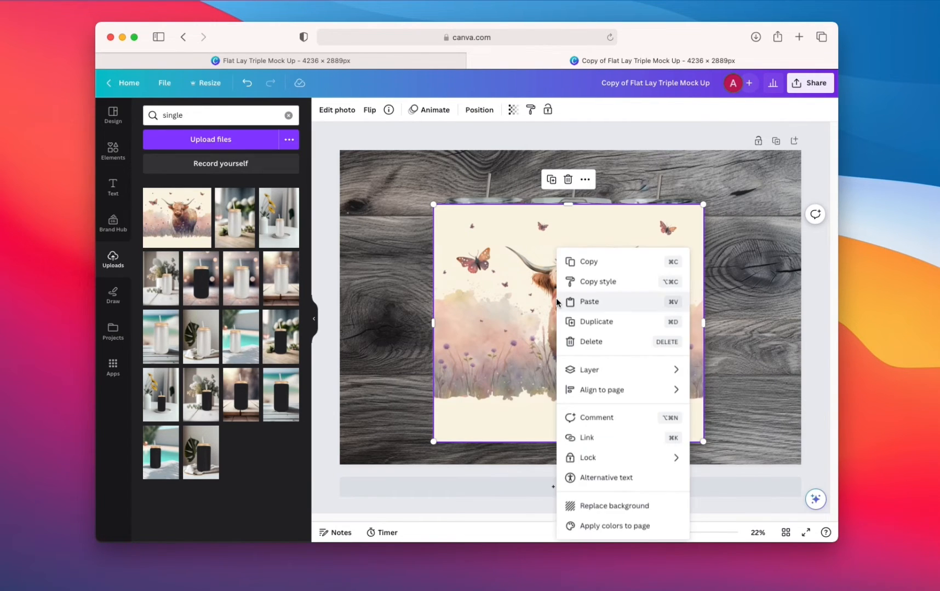
mouse_move(603, 371)
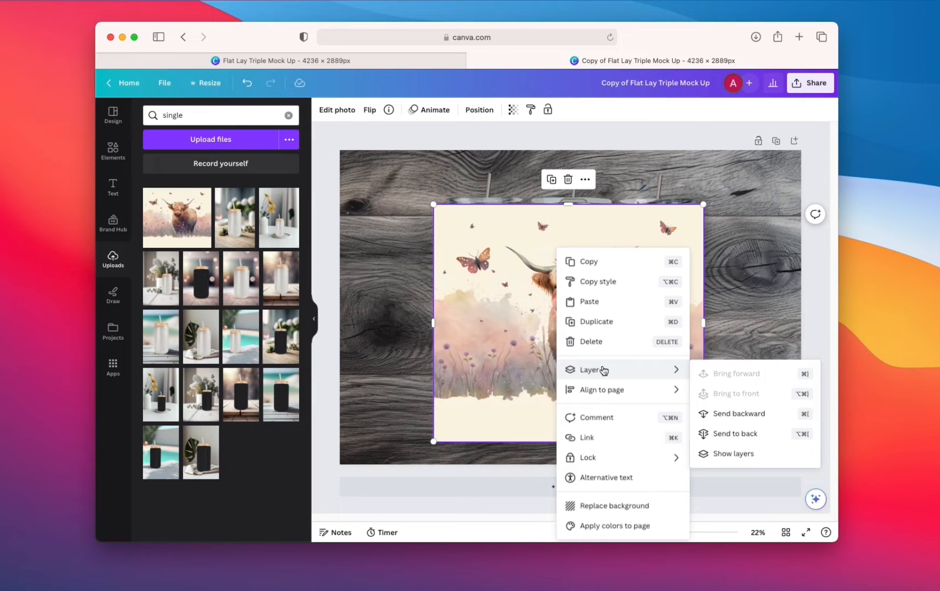
click(728, 433)
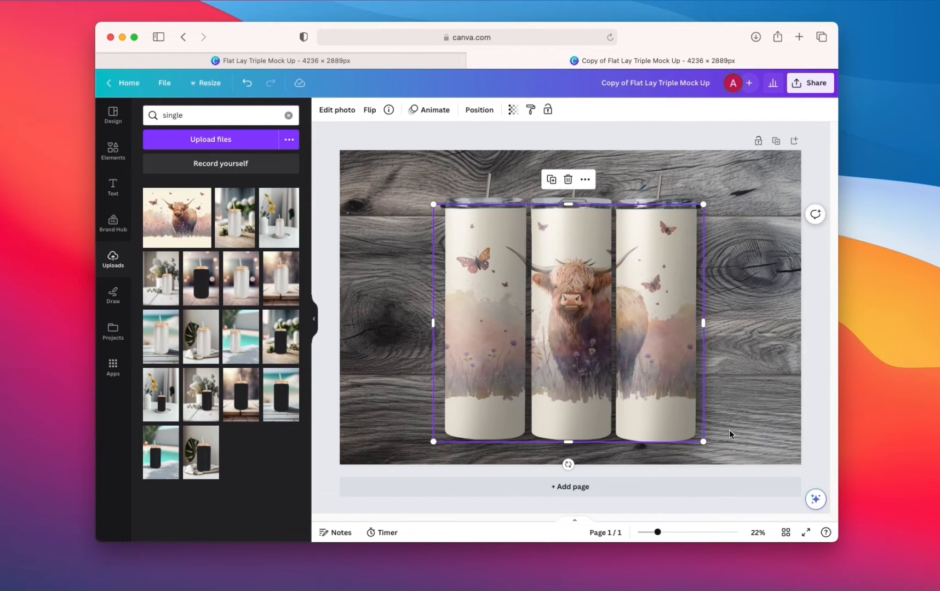
click(817, 375)
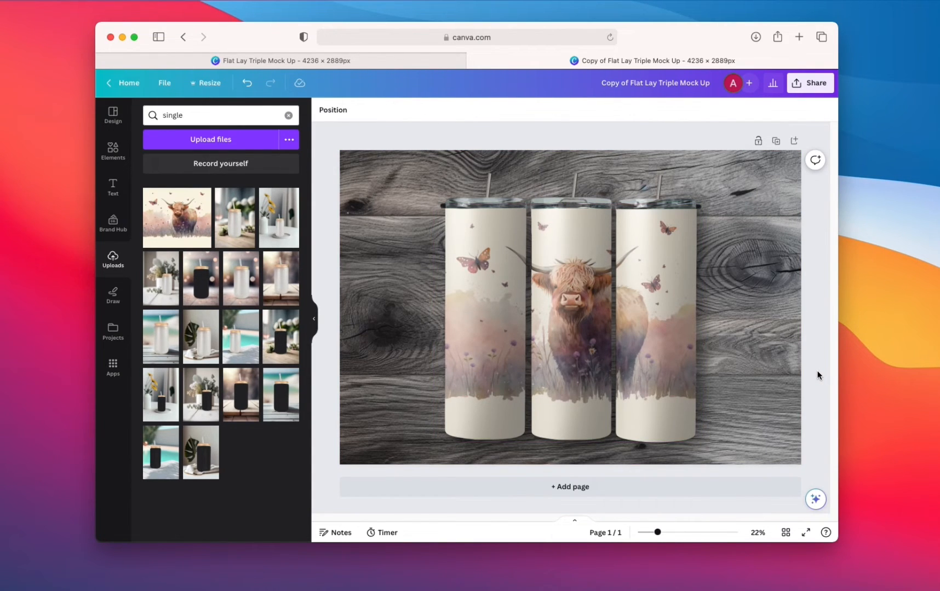
key(super+z)
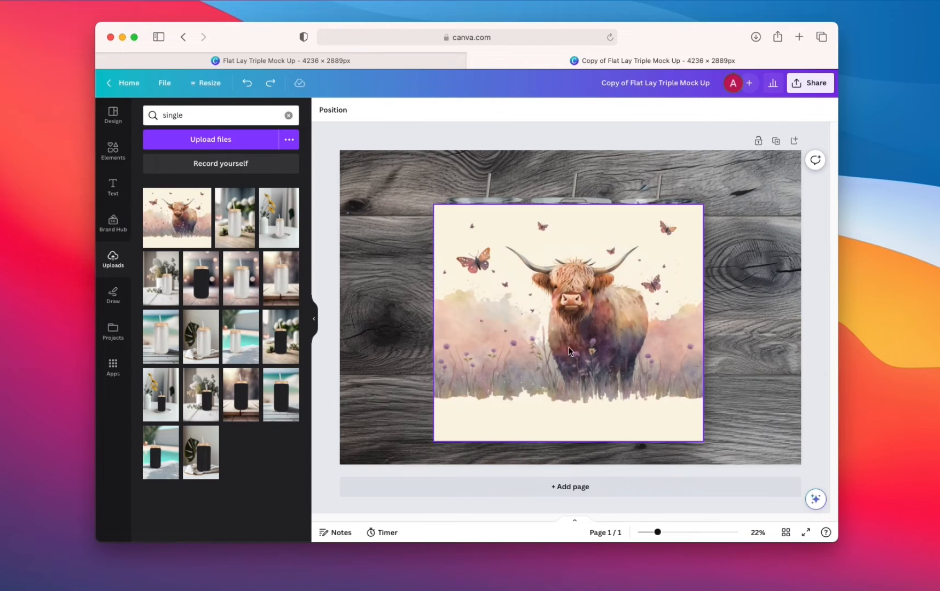
Duplicate the cow artwork and crop the copies into three side-by-side panels, one for each tumbler
click(698, 323)
mouse_move(702, 324)
mouse_down()
mouse_move(525, 307)
mouse_move(703, 324)
mouse_up()
right_click(483, 289)
click(527, 322)
drag(435, 325, 614, 328)
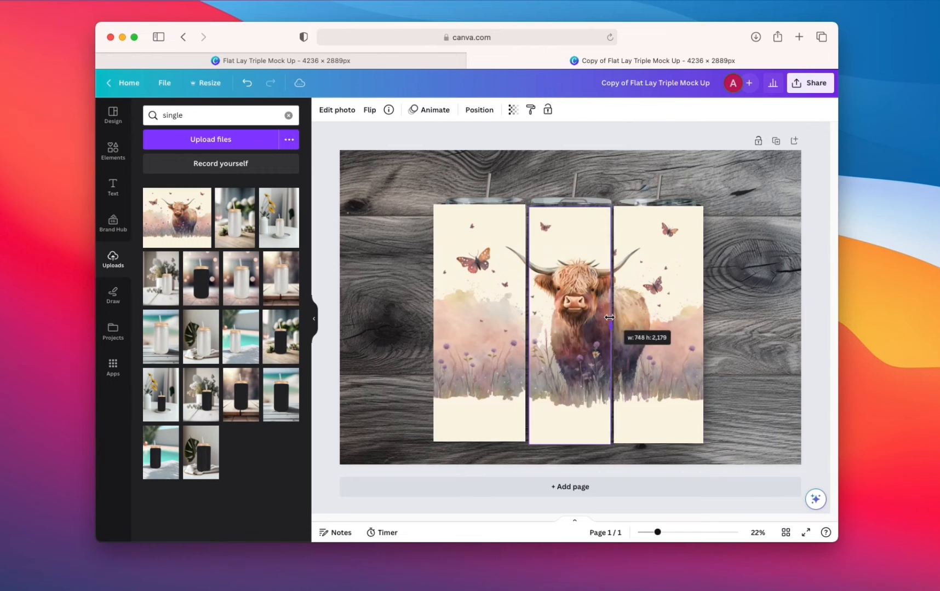
drag(615, 315, 614, 314)
click(617, 313)
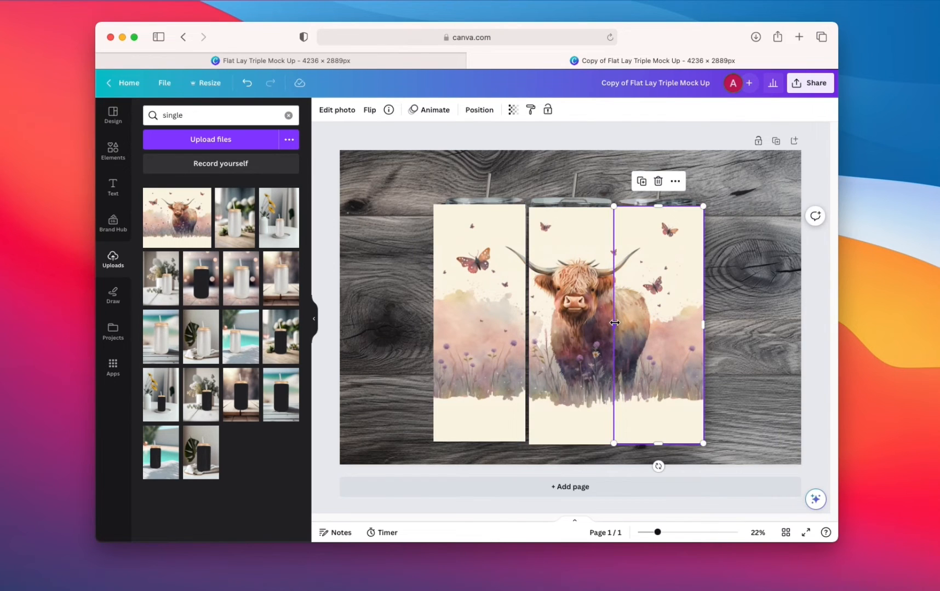
click(593, 327)
Send the third, middle and first cow artwork panels to the back so each sits behind its tumbler
right_click(653, 250)
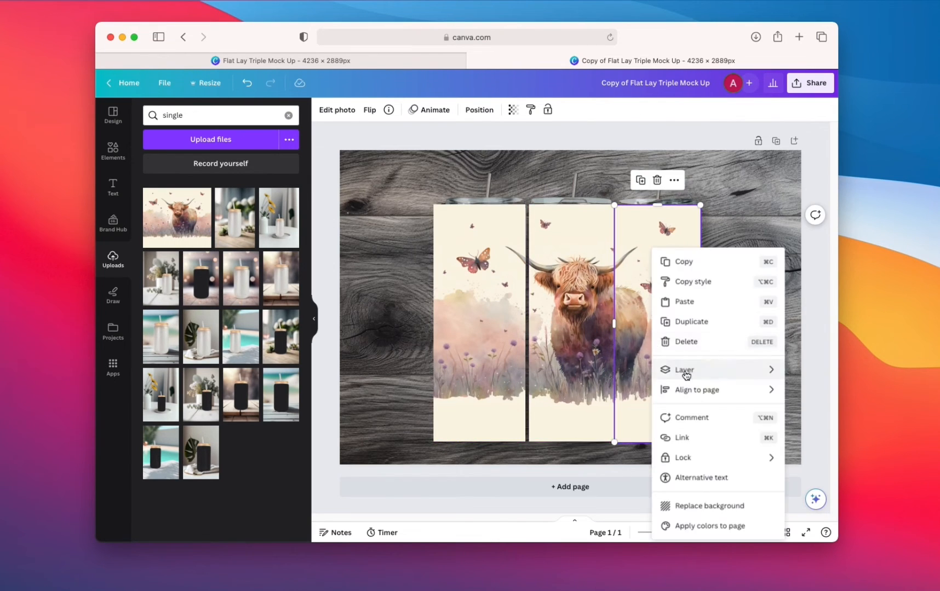
mouse_move(686, 375)
click(592, 417)
click(564, 317)
right_click(564, 317)
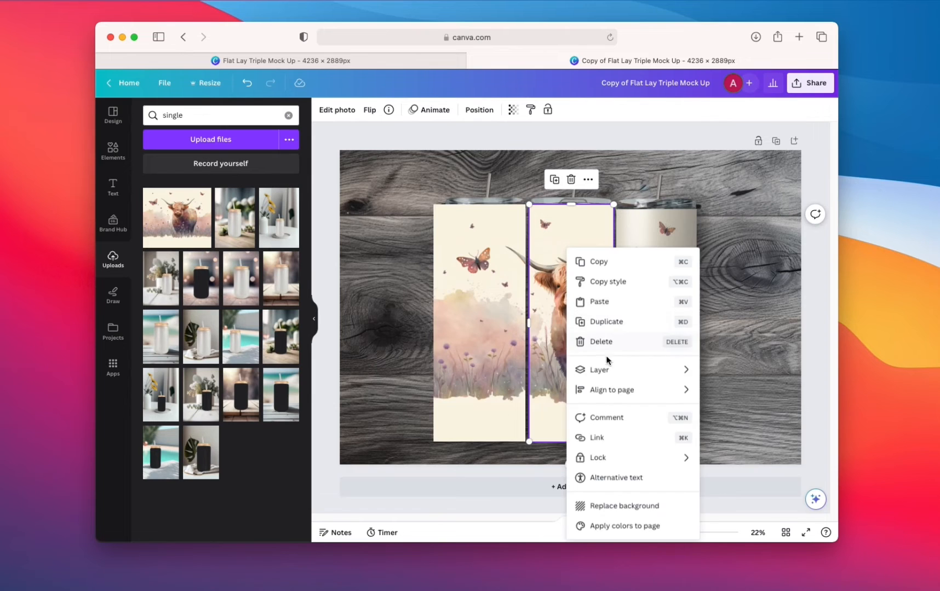
mouse_move(612, 370)
click(718, 431)
click(479, 265)
right_click(478, 266)
mouse_move(535, 373)
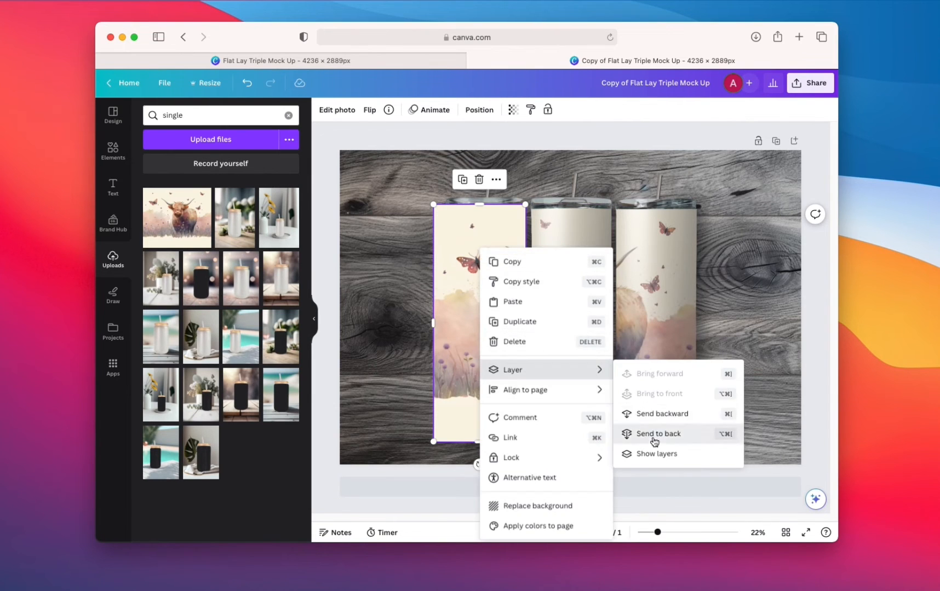
click(655, 442)
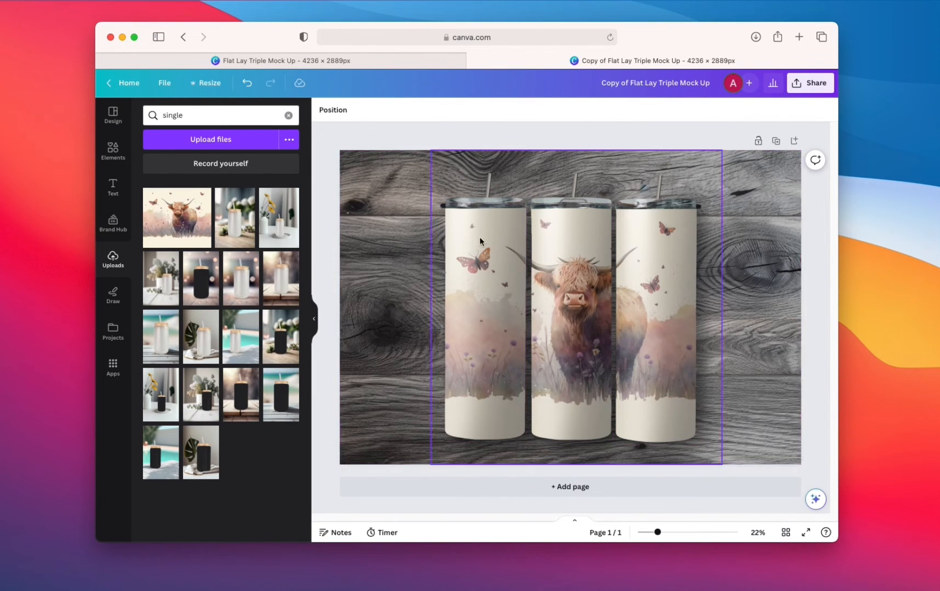
Try adjusting the transparency of the tumbler shading layer that sits above the cow artwork panels
click(335, 110)
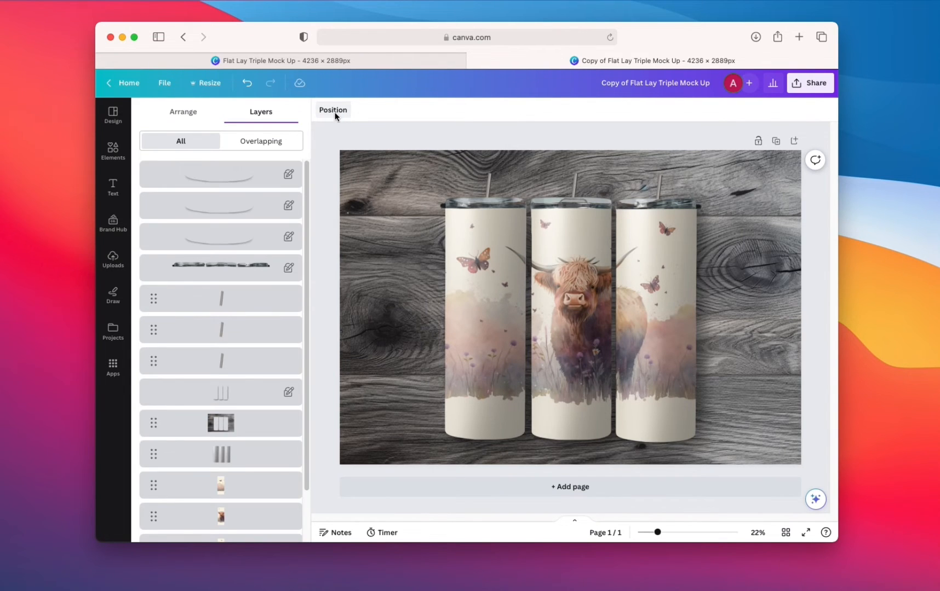
scroll(224, 443, down, 1)
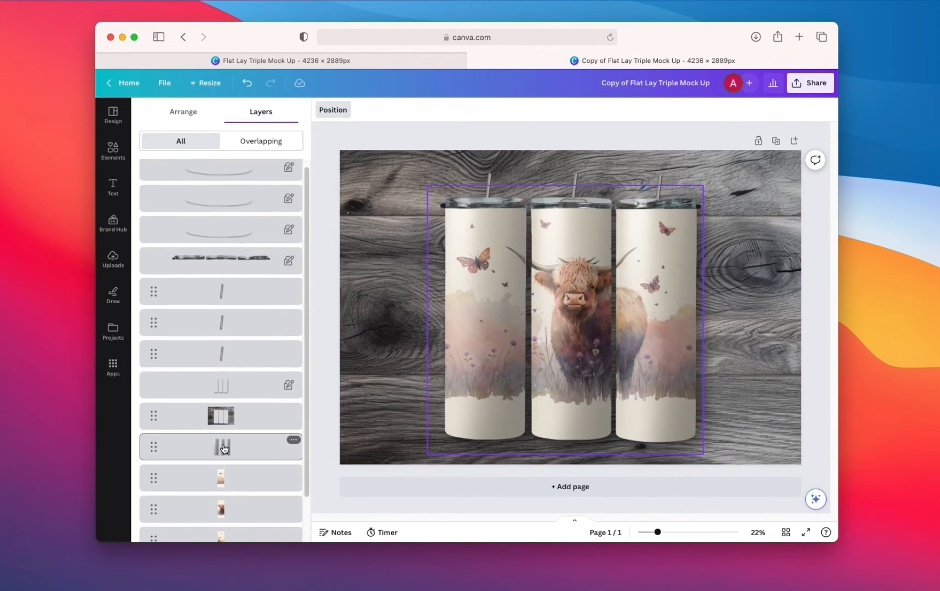
scroll(225, 449, down, 1)
click(223, 444)
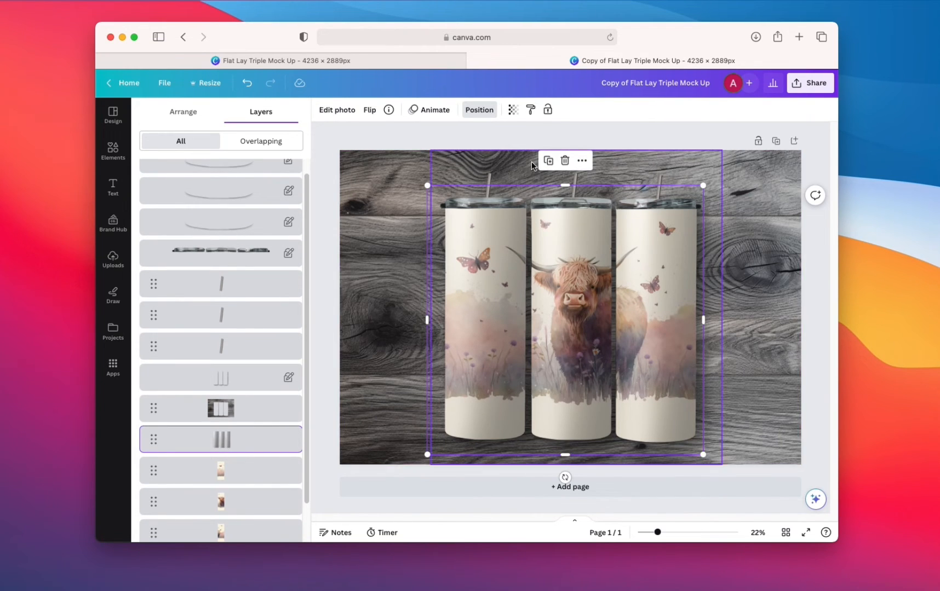
click(513, 113)
mouse_move(515, 155)
mouse_down()
mouse_move(396, 156)
mouse_move(516, 161)
mouse_up()
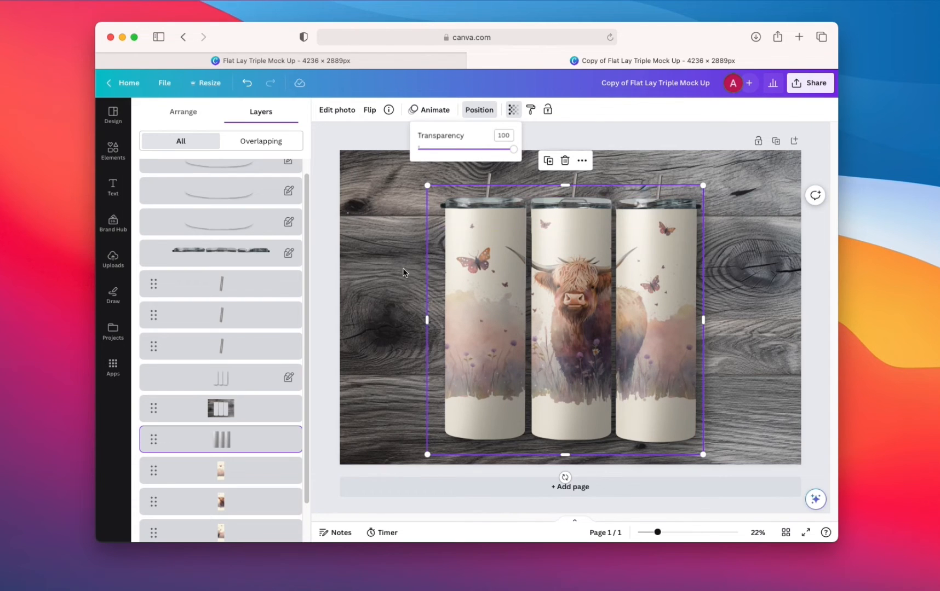
Duplicate the tumbler shading layer, stack the copy directly above the original, and lower the copy's opacity
right_click(240, 438)
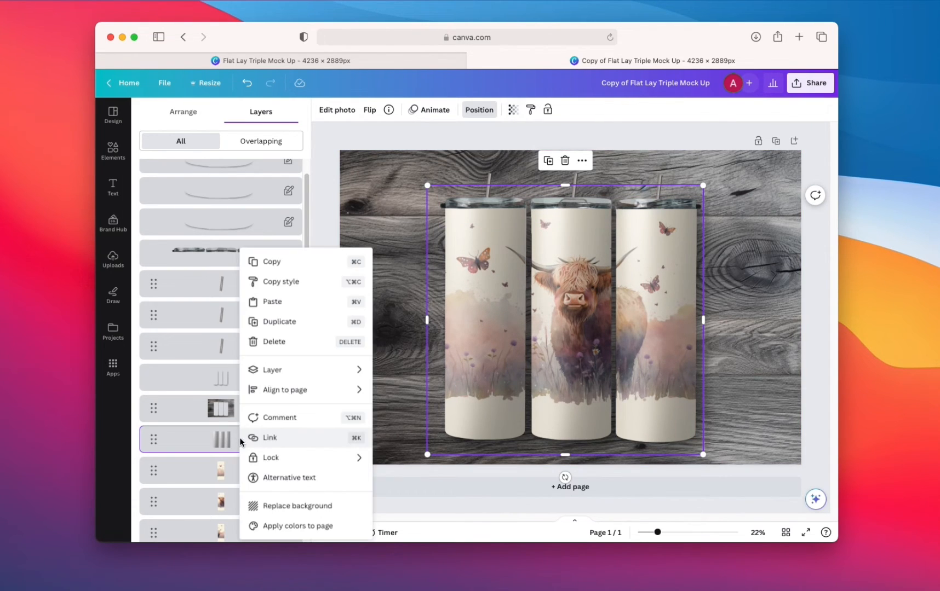
click(283, 323)
drag(229, 180, 238, 471)
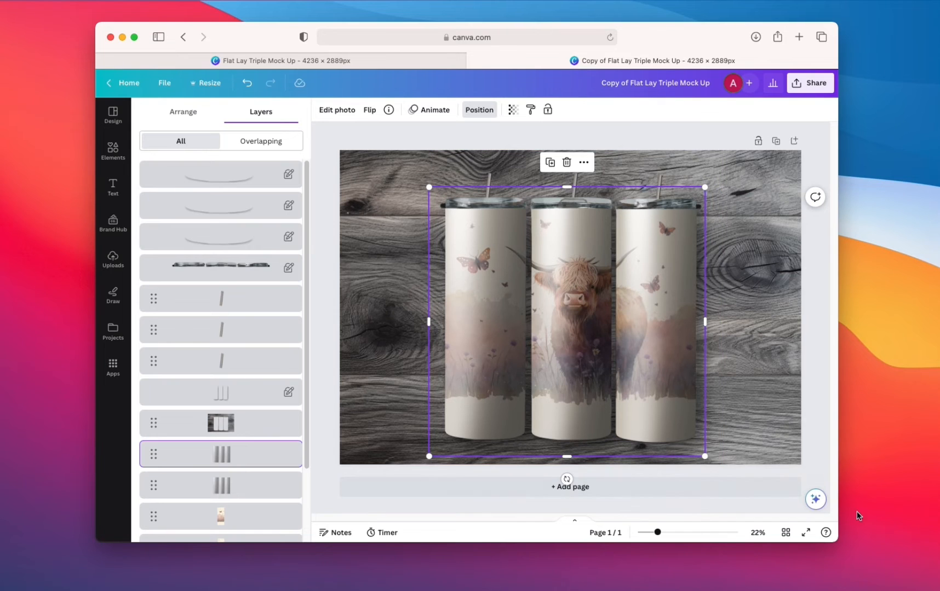
click(513, 110)
drag(511, 150, 459, 156)
Replace the wood background with the distressed white wall image from the uploaded backgrounds
click(112, 259)
drag(179, 279, 379, 279)
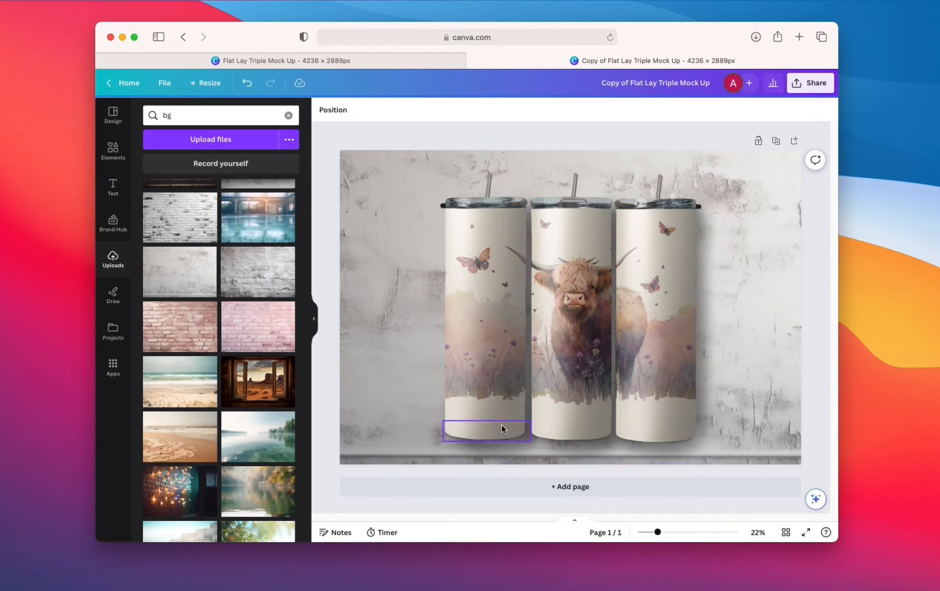
Unlock the drop shadow layer just above the background and try deleting it
click(331, 111)
scroll(274, 386, down, 2)
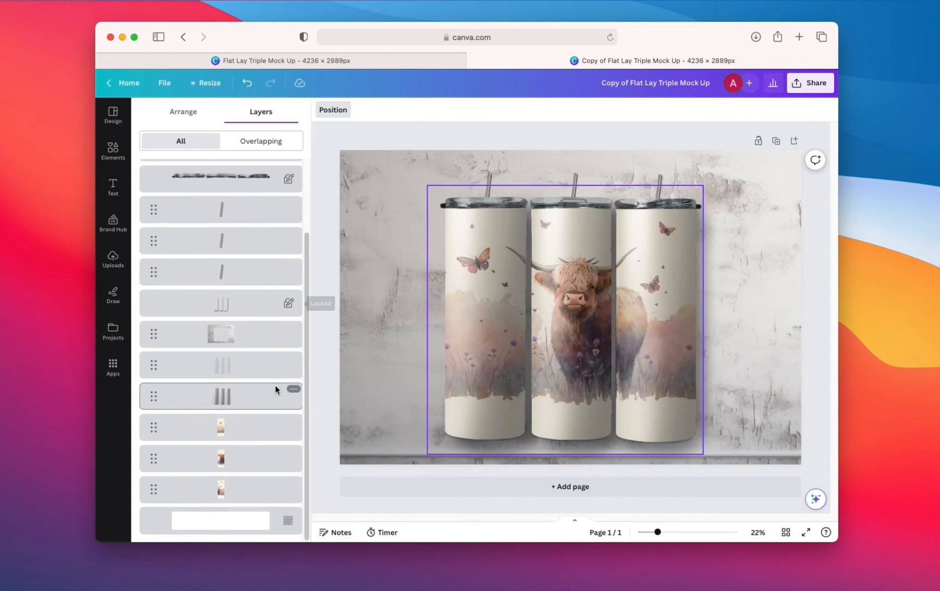
scroll(275, 386, up, 4)
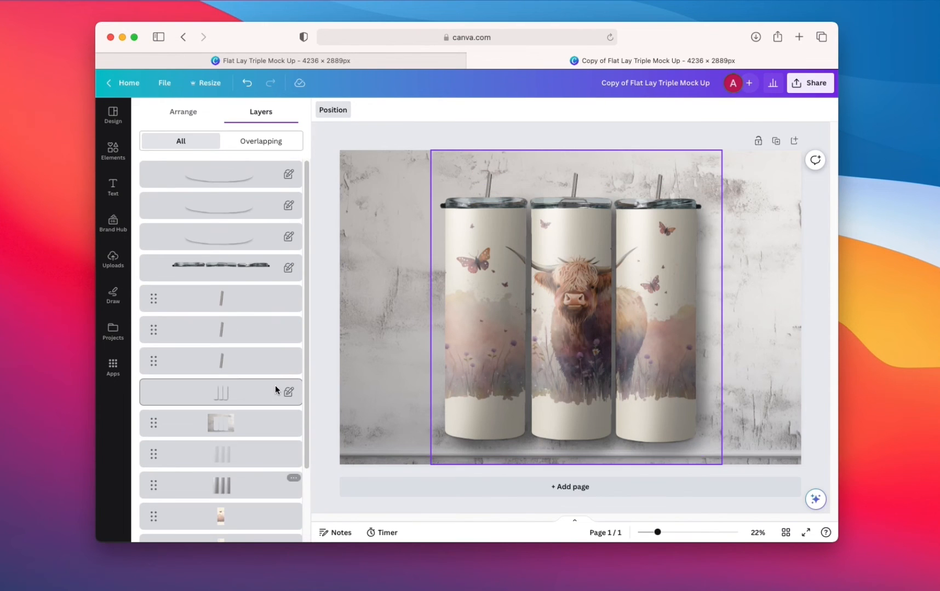
click(245, 393)
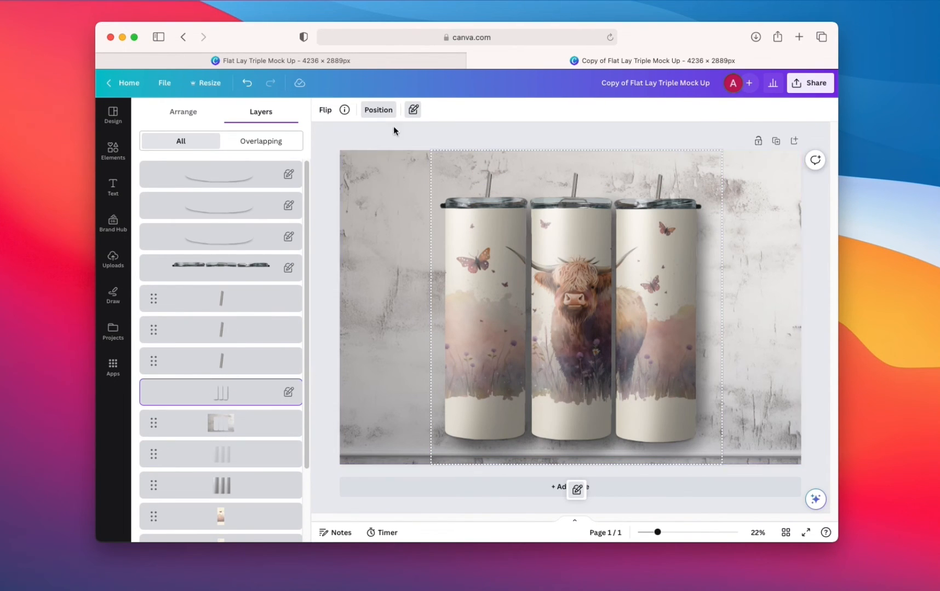
click(413, 110)
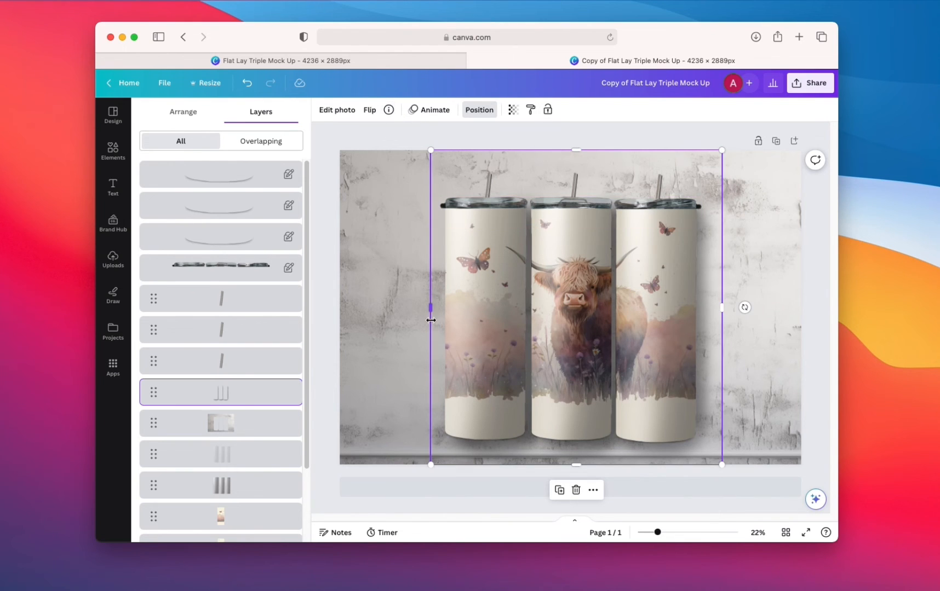
right_click(221, 399)
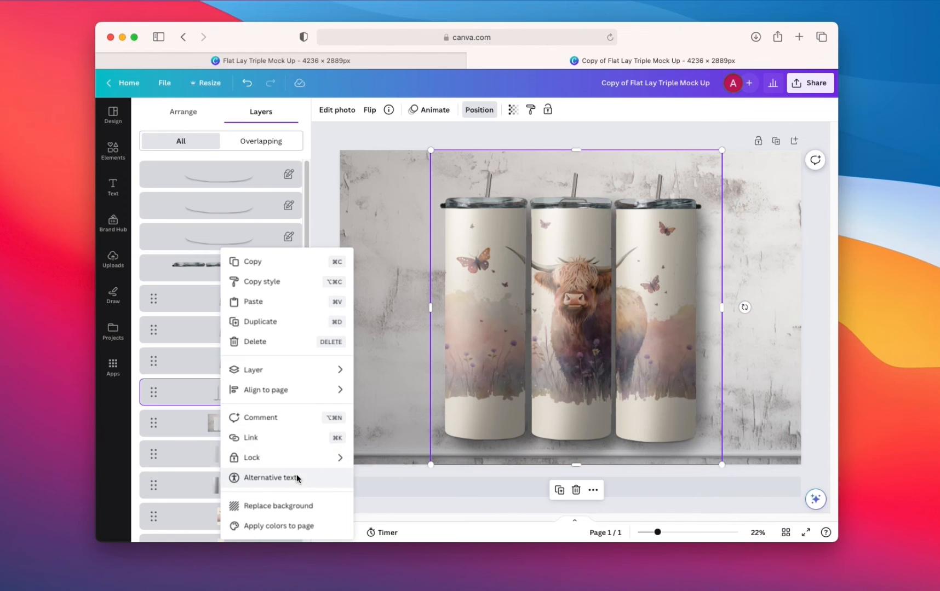
click(269, 343)
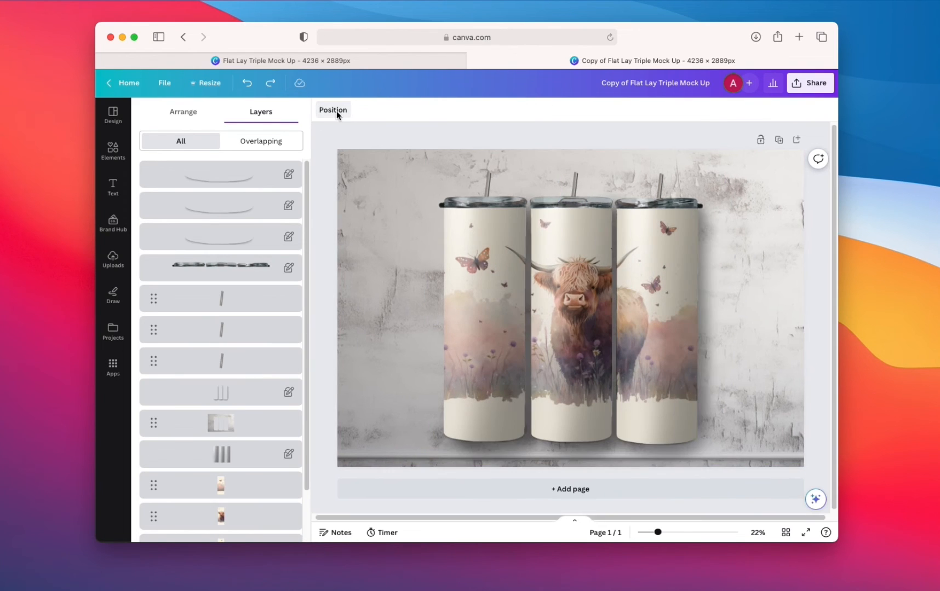
Move the first tumbler's cow panel above the background layer, then send the panel to the back again
drag(221, 486, 243, 409)
mouse_move(465, 352)
mouse_down()
mouse_move(495, 352)
mouse_move(469, 350)
mouse_up()
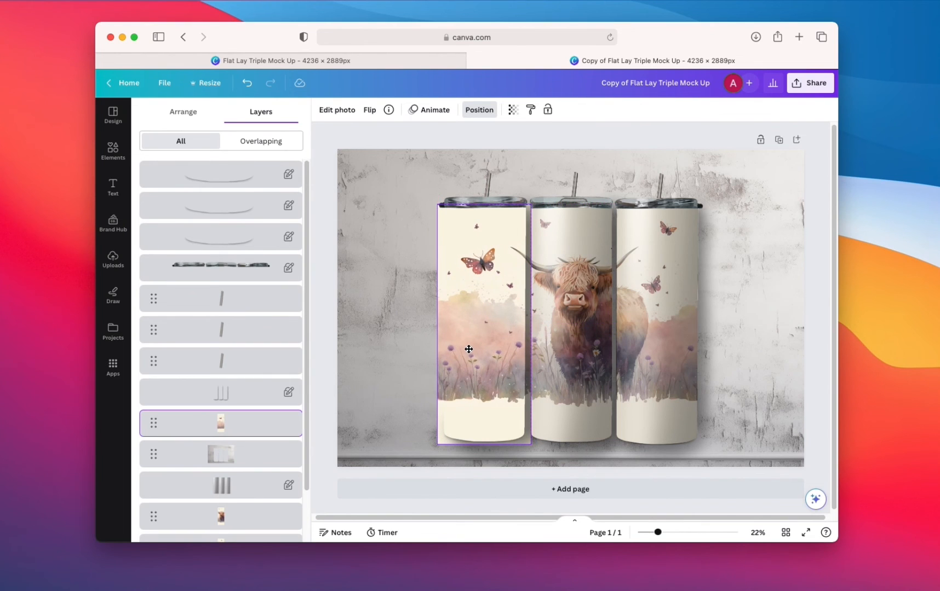
right_click(472, 301)
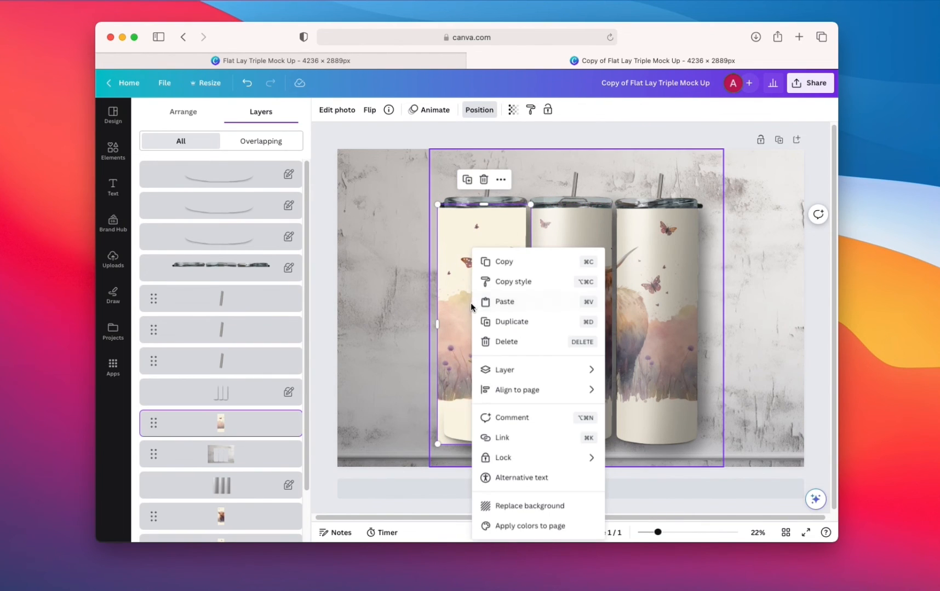
mouse_move(498, 376)
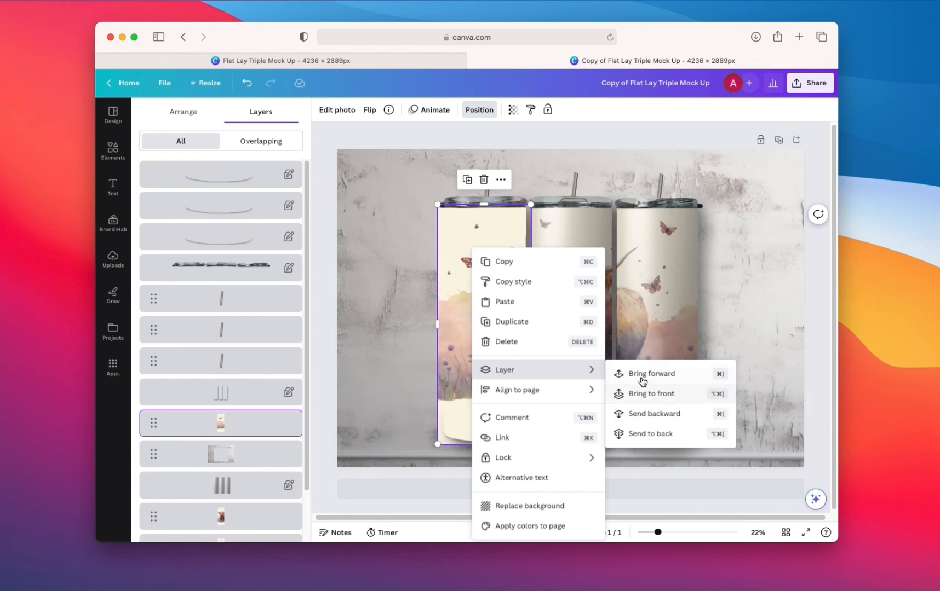
click(648, 434)
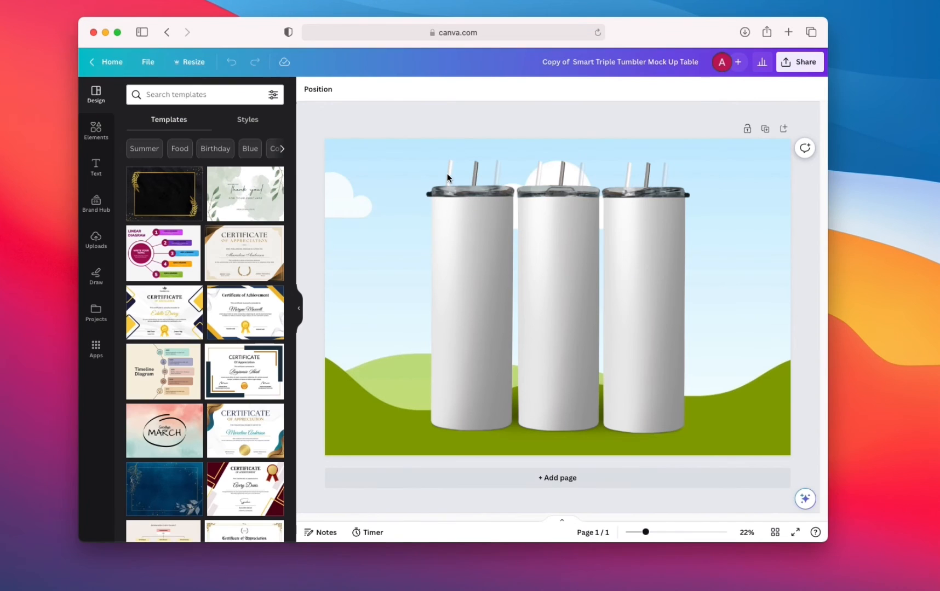
Delete the extra straws from the table tumbler template, leaving only the metal straw in each tumbler
click(450, 177)
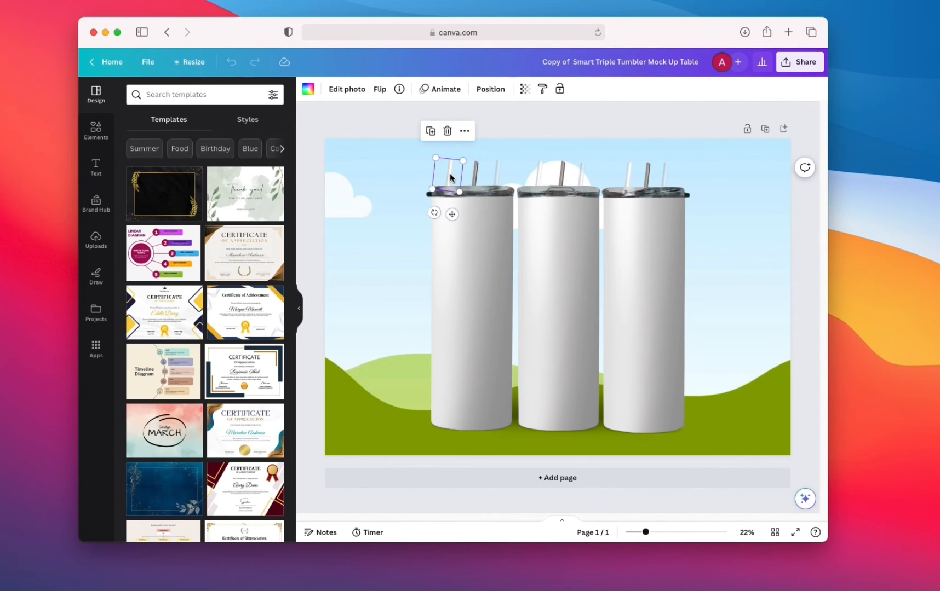
drag(450, 177, 667, 182)
key(BackSpace)
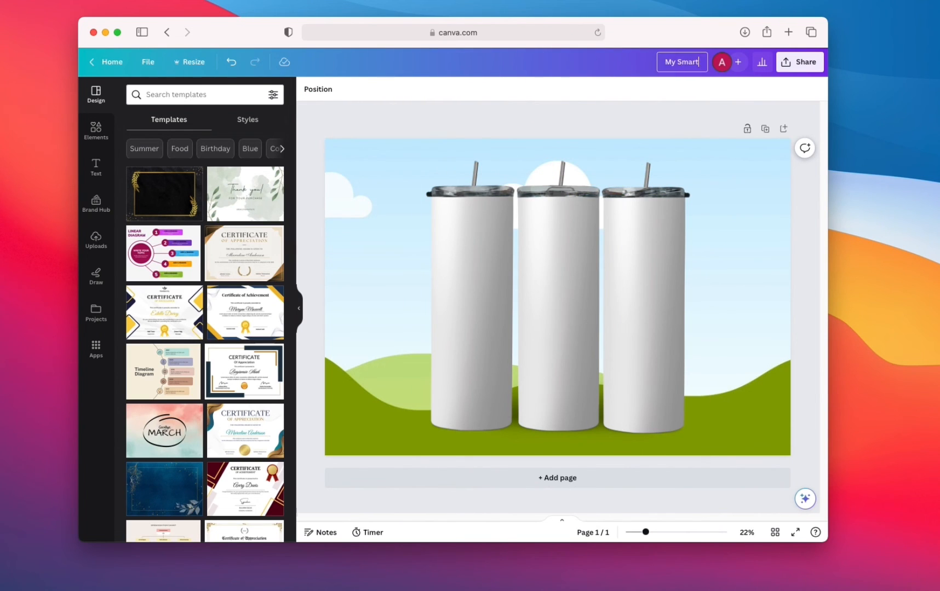
Rename the design as My Smart Table Mock Up and make a copy of it
text(My Smart Table Mock Upp)
key(BackSpace)
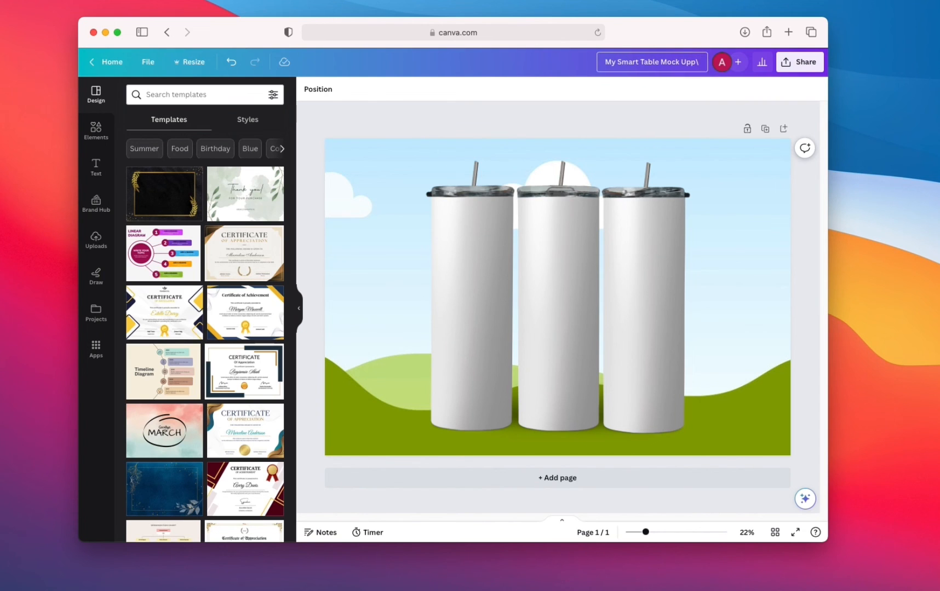
click(147, 64)
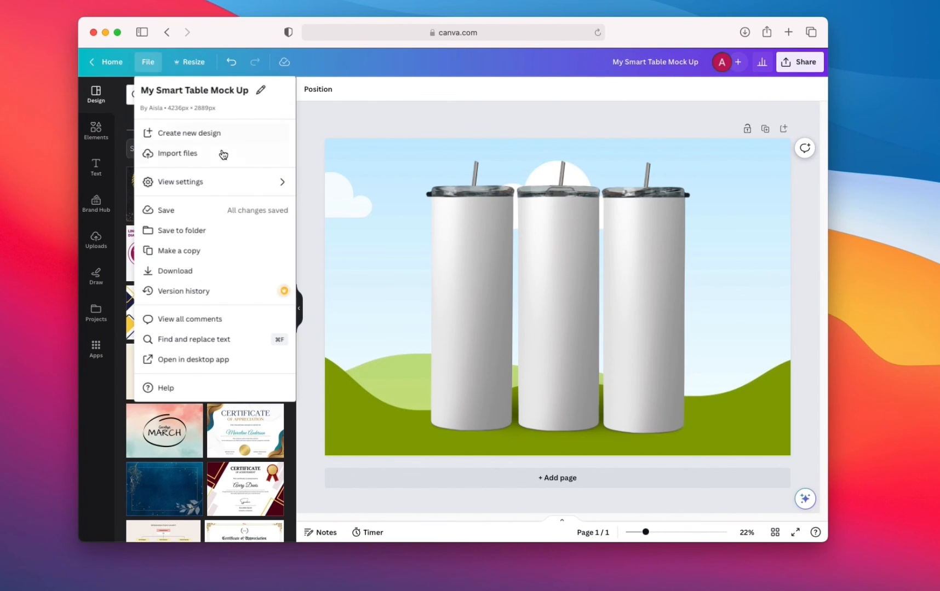
click(200, 252)
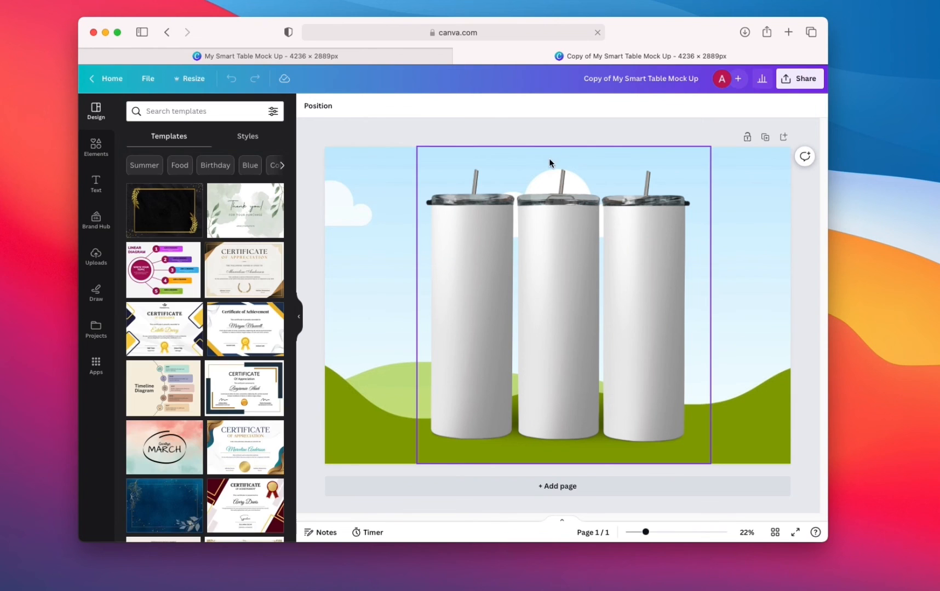
Fill the background with the blurred-lights wooden table photo, and add the cow artwork sized to cover the three tumblers
drag(185, 217, 341, 237)
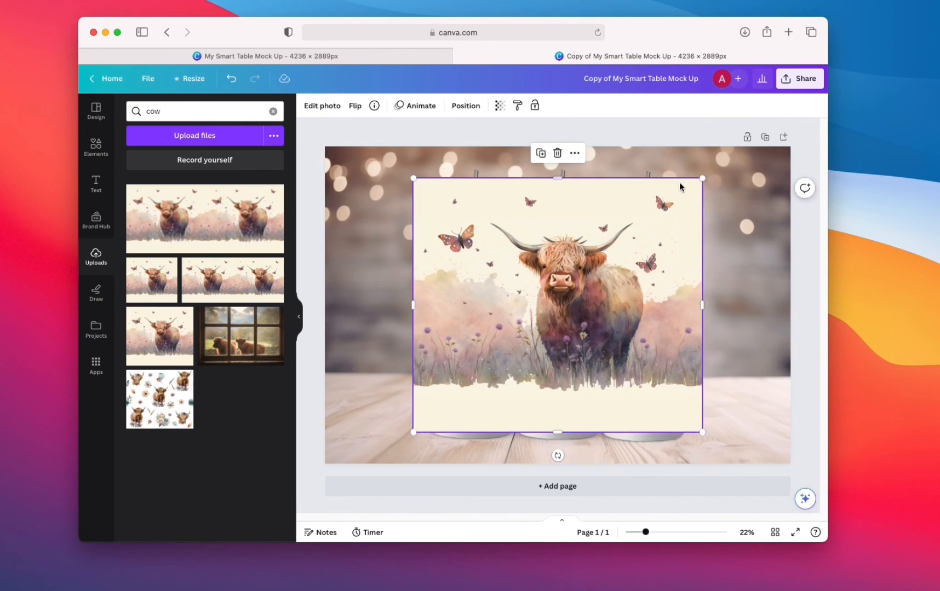
drag(662, 405, 667, 426)
Send the cow artwork to the back so it sits behind the three table tumblers
right_click(548, 245)
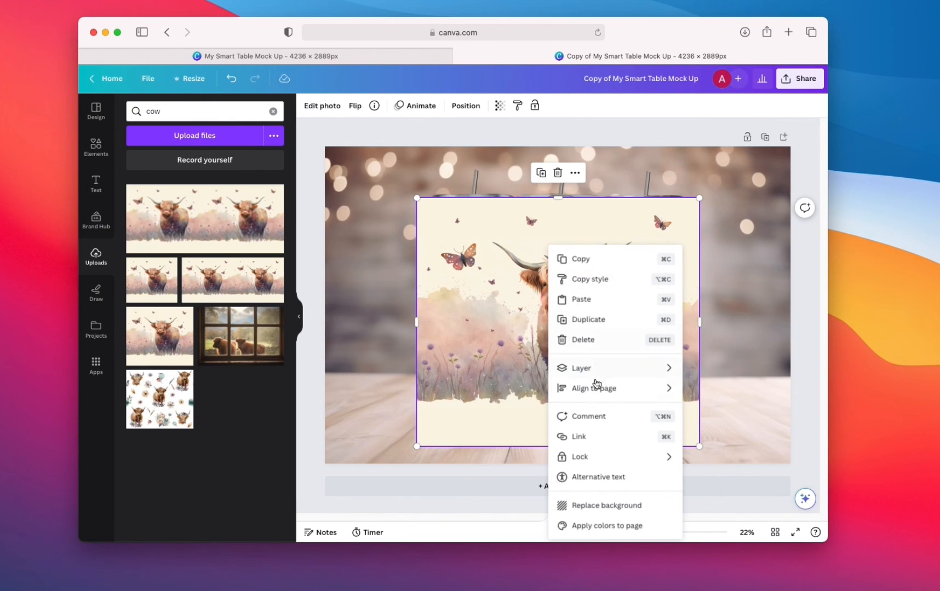
mouse_move(591, 372)
click(728, 434)
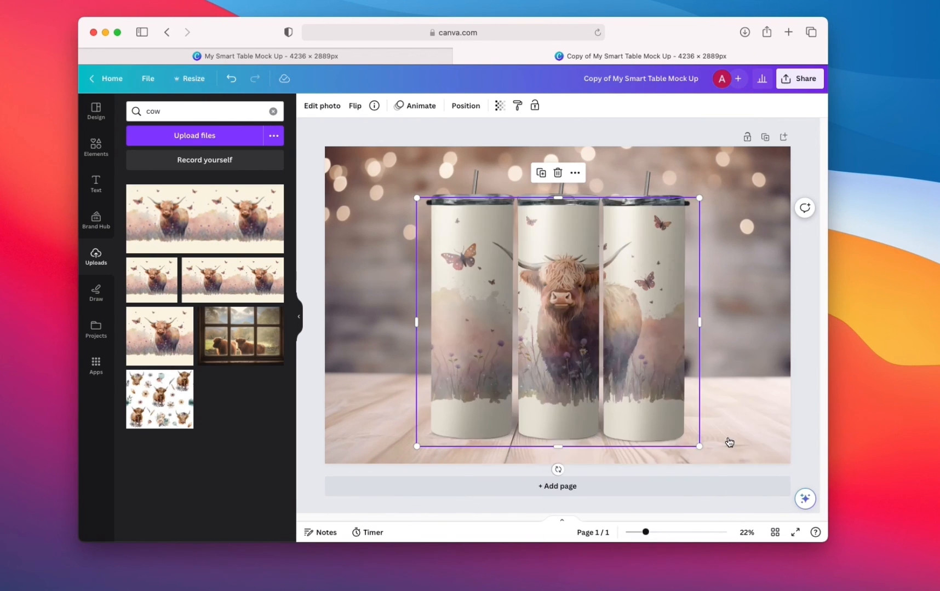
click(591, 259)
Lower the transparency value of the tumbler shading layer above the cow artwork to about 71
click(319, 108)
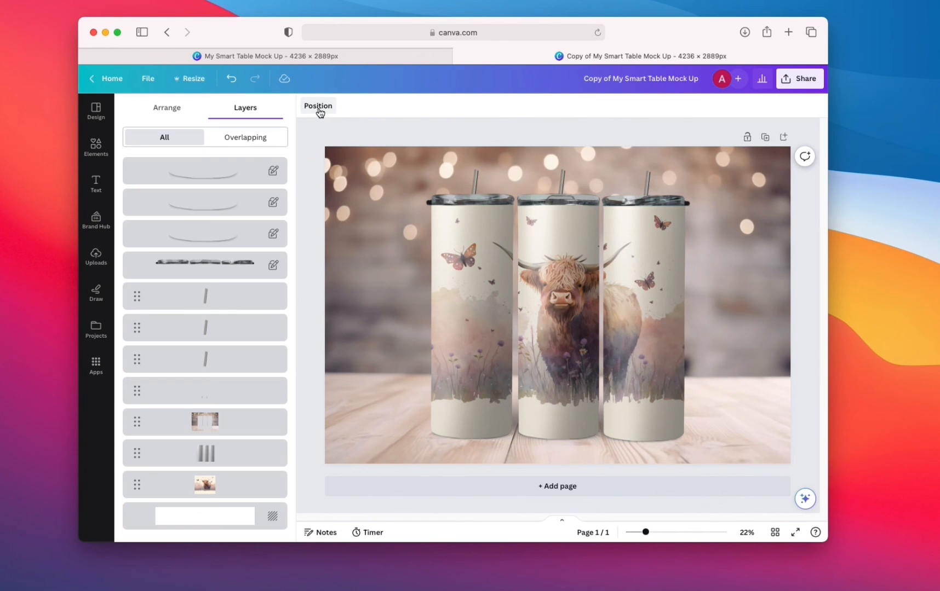
click(204, 454)
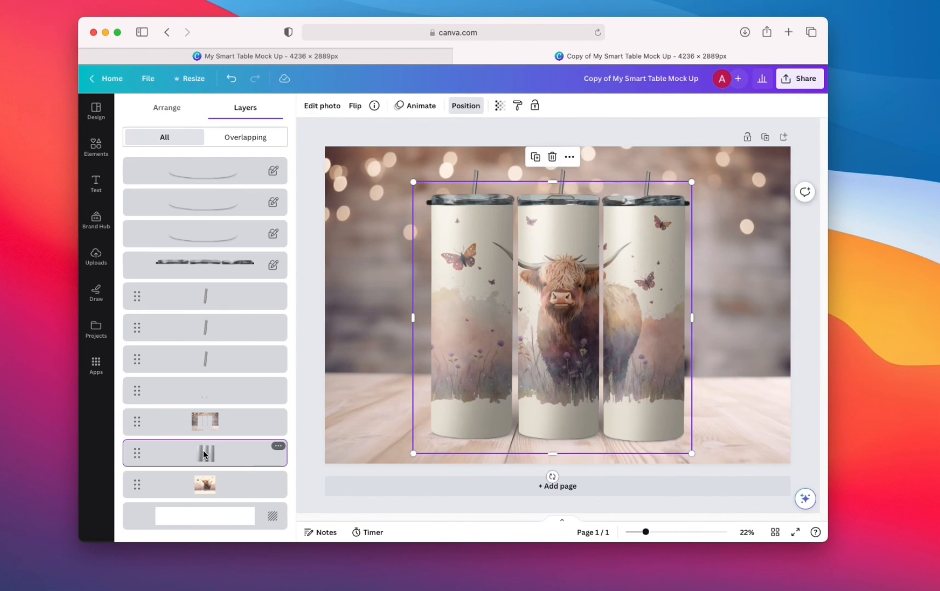
click(499, 105)
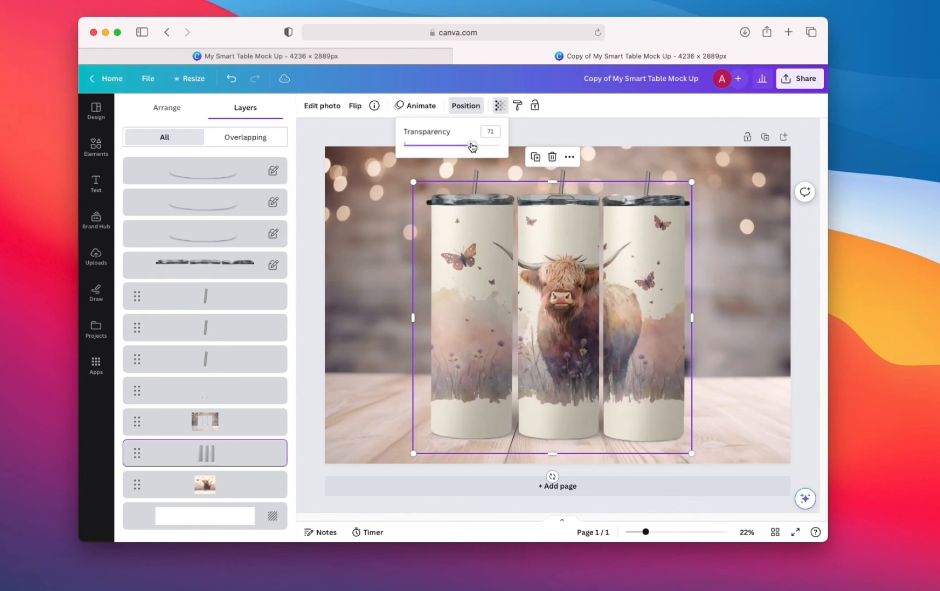